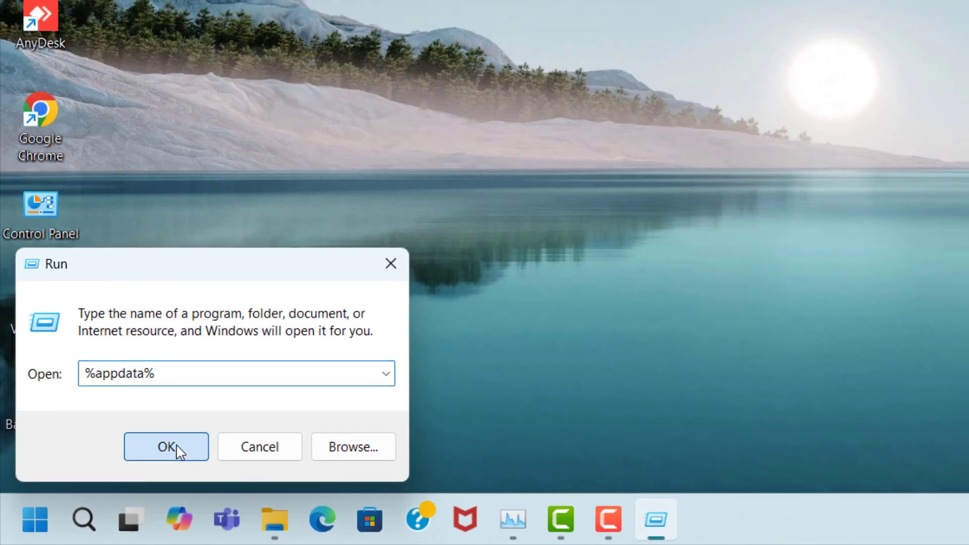
# - Go to the %appdata% location and navigate through AppData and Local into the Temp folder
pyautogui.click(177, 451)
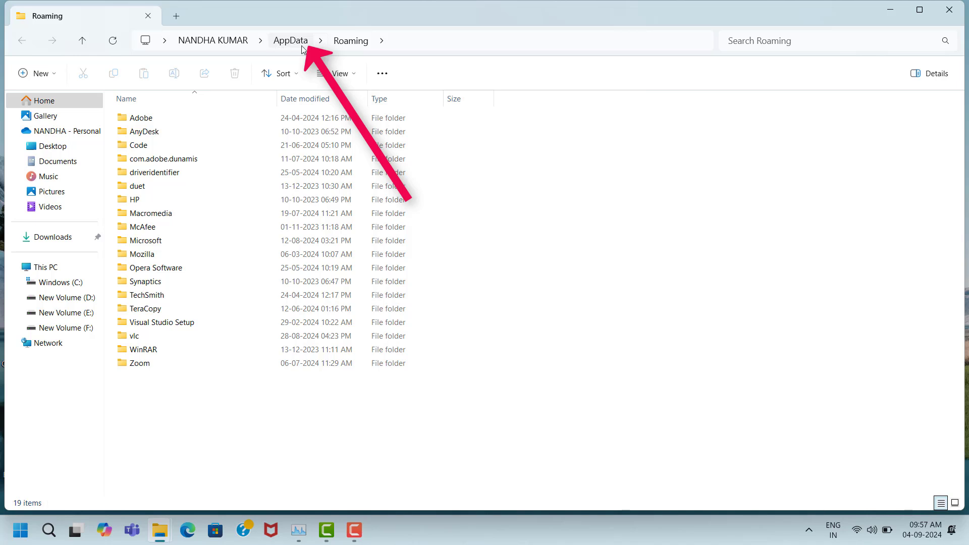
pyautogui.click(291, 41)
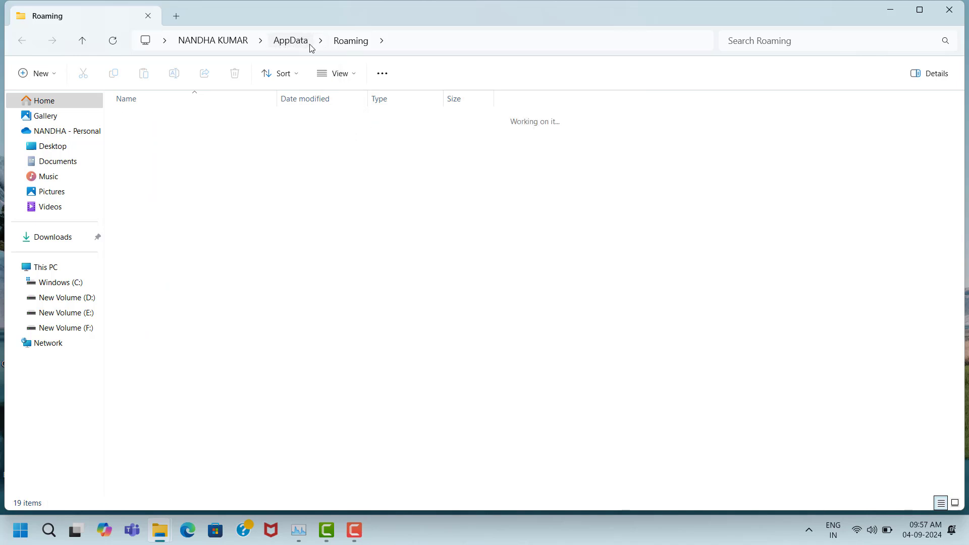
pyautogui.click(170, 119)
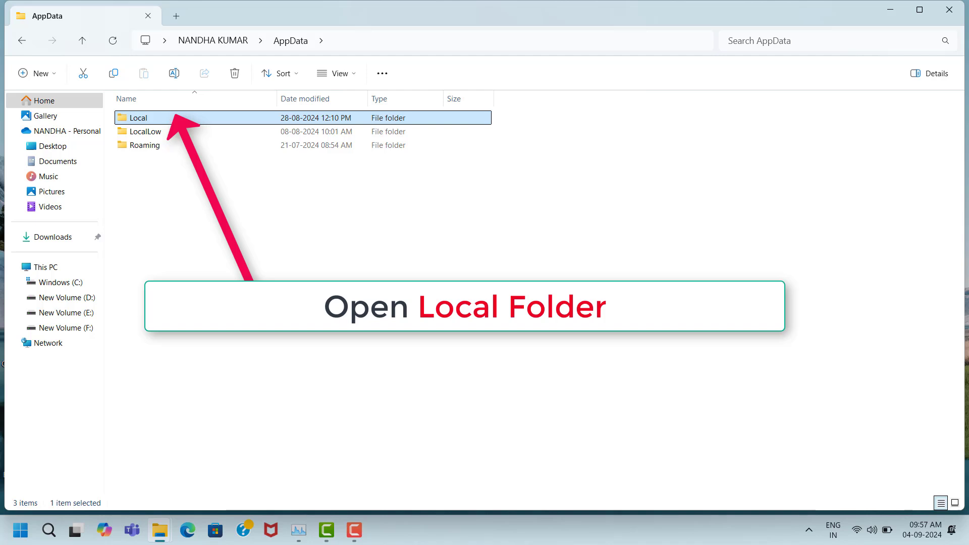
pyautogui.doubleClick(157, 120)
pyautogui.scroll(-2, 156, 453)
pyautogui.click(121, 449)
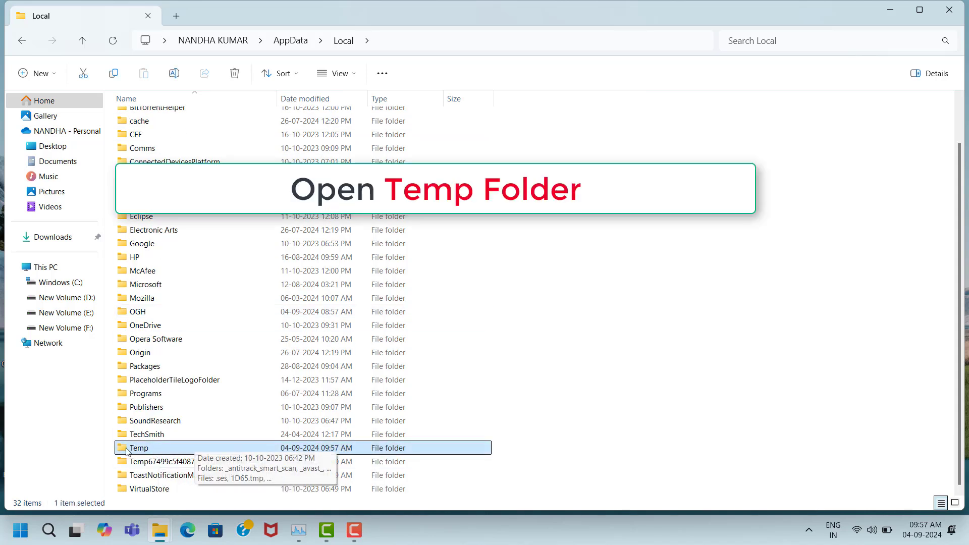
pyautogui.doubleClick(162, 453)
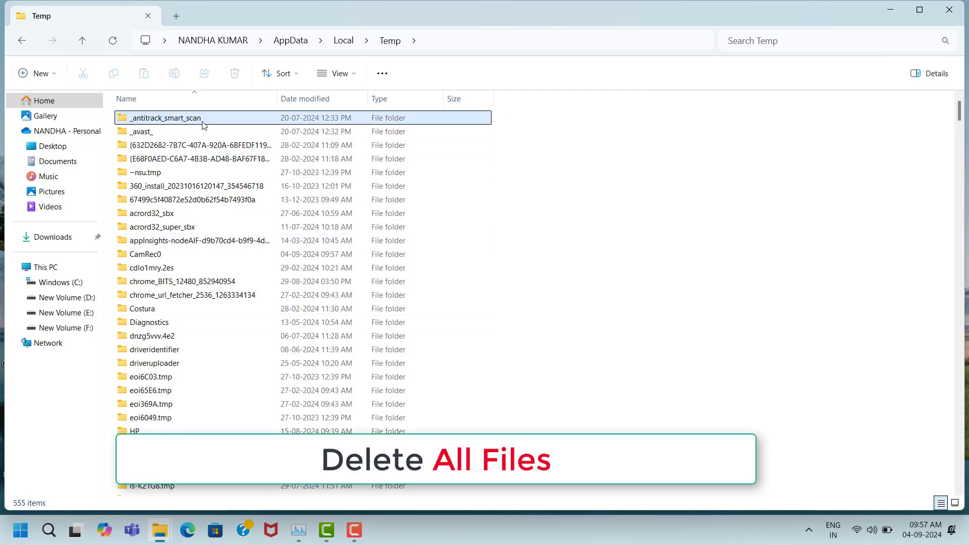
# - Select all files and folders in the AppData Local Temp folder for deletion
pyautogui.click(202, 119)
pyautogui.hotkey('ctrl', 'a')
pyautogui.rightClick(202, 121)
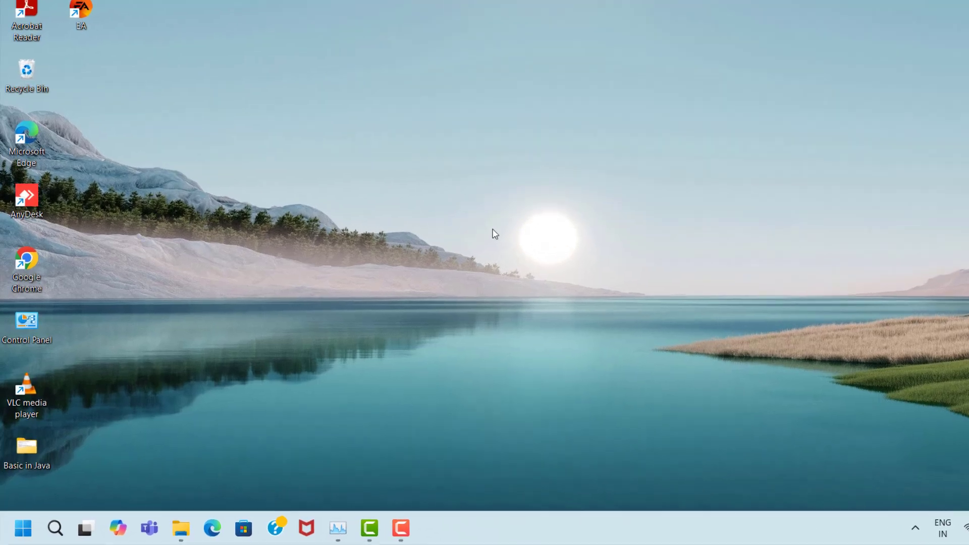
# - Open the Windows Temp folder by running the temp command
pyautogui.press('super+r')
pyautogui.write('te')
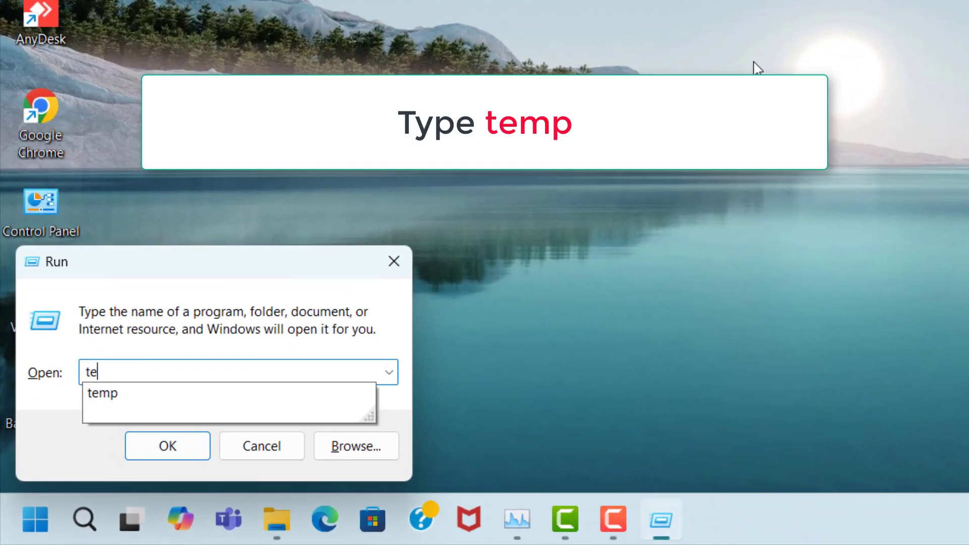
pyautogui.write('mp')
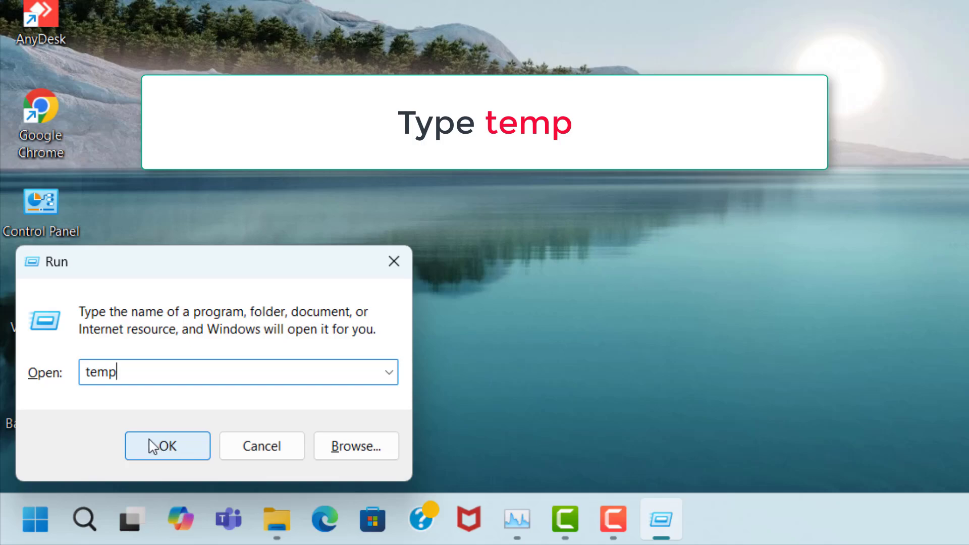
pyautogui.click(183, 449)
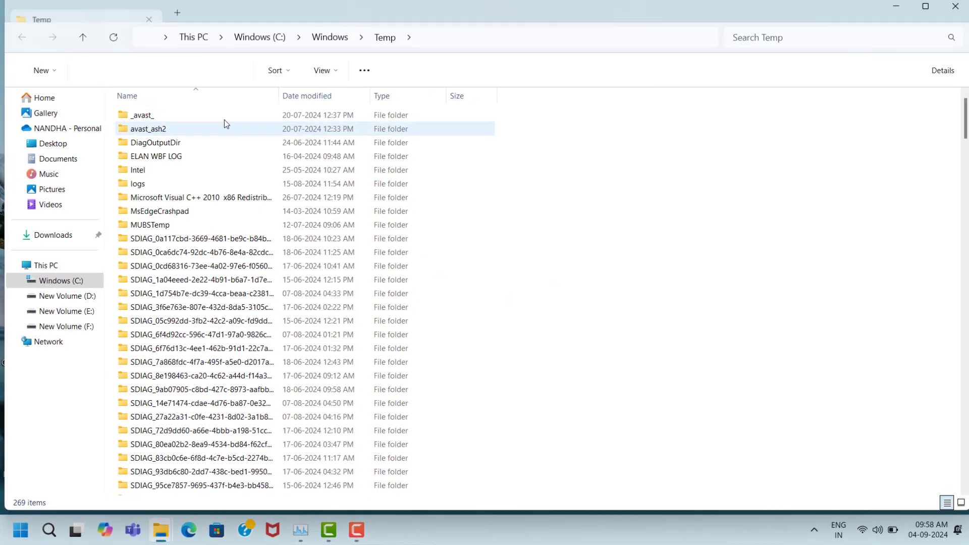
# - Select all files and folders in the Windows Temp folder for deletion
pyautogui.click(225, 119)
pyautogui.hotkey('ctrl', 'a')
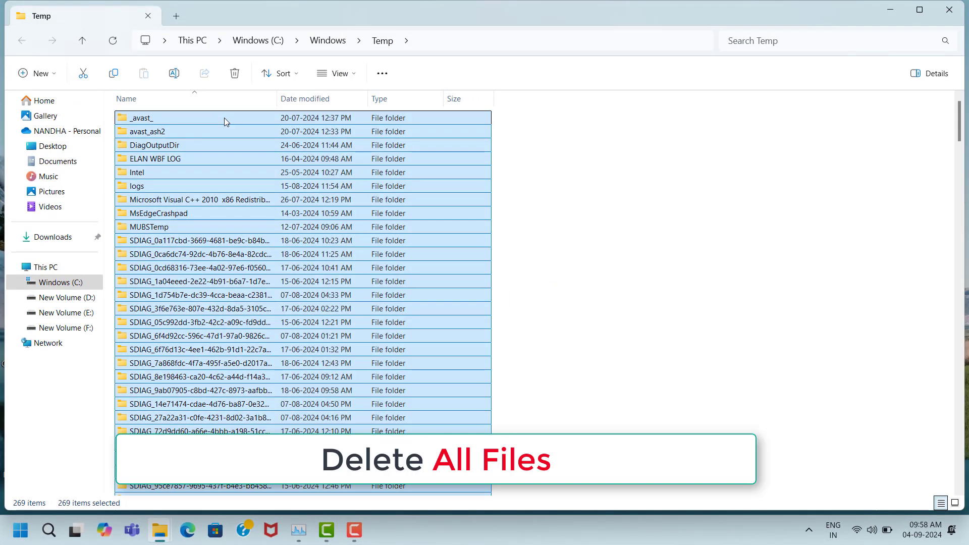
pyautogui.rightClick(224, 120)
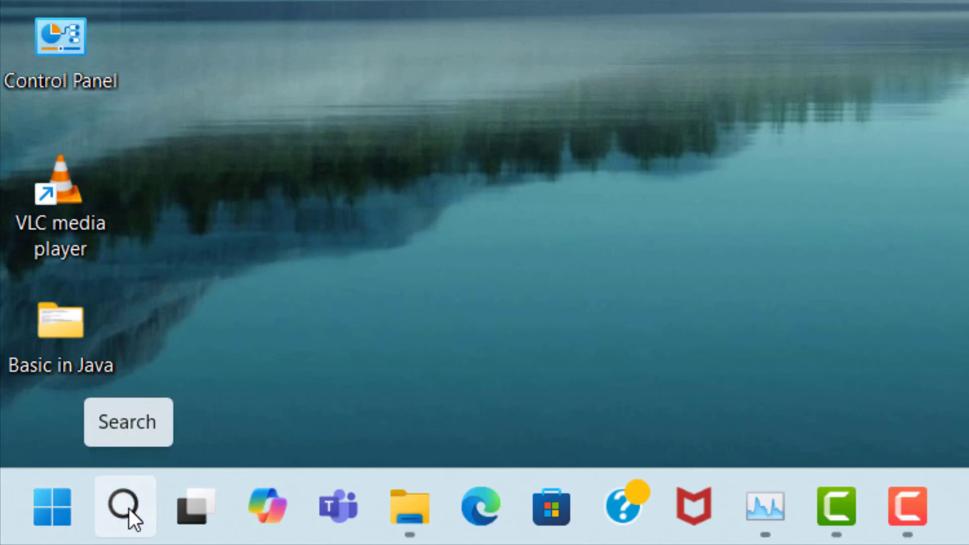
# - Find the Windows Update settings through system search and check for updates
pyautogui.click(129, 509)
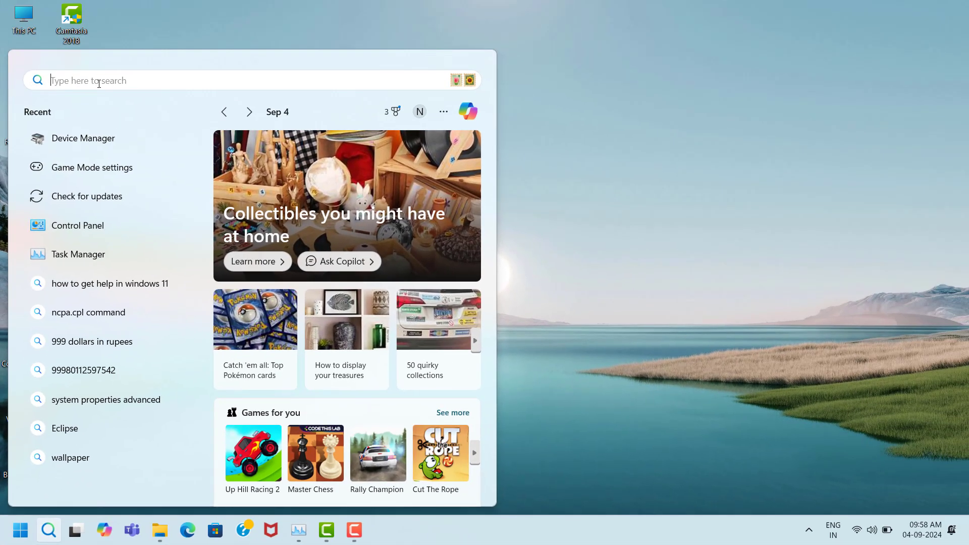
pyautogui.write('che')
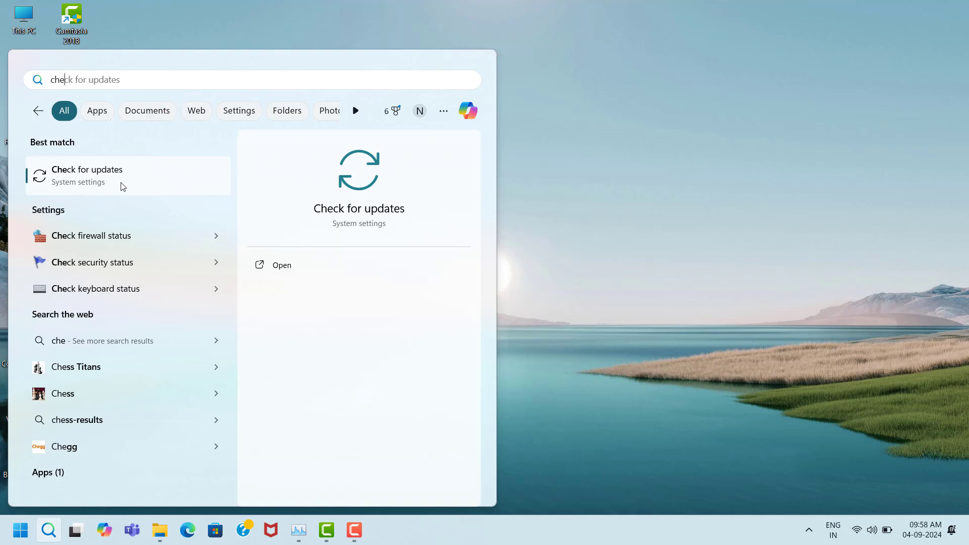
pyautogui.click(145, 186)
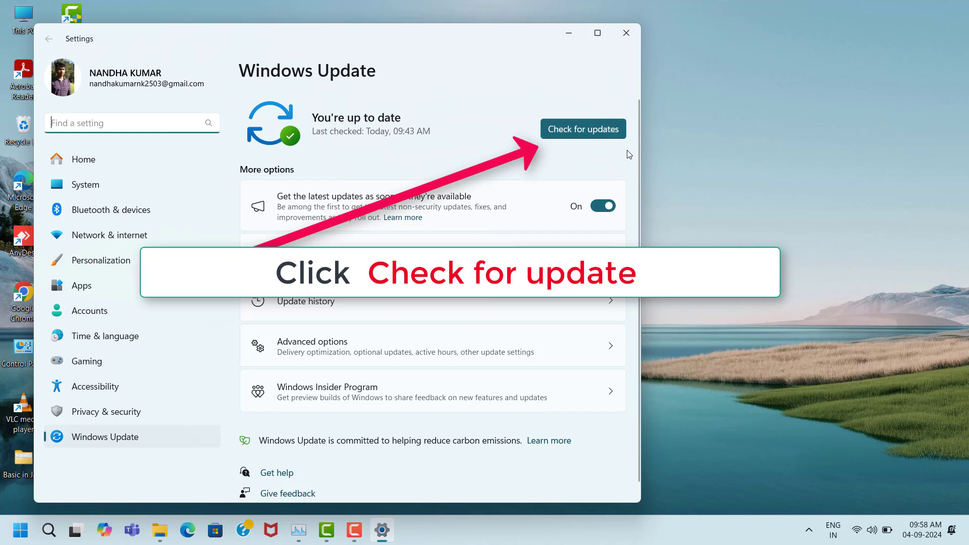
pyautogui.click(580, 133)
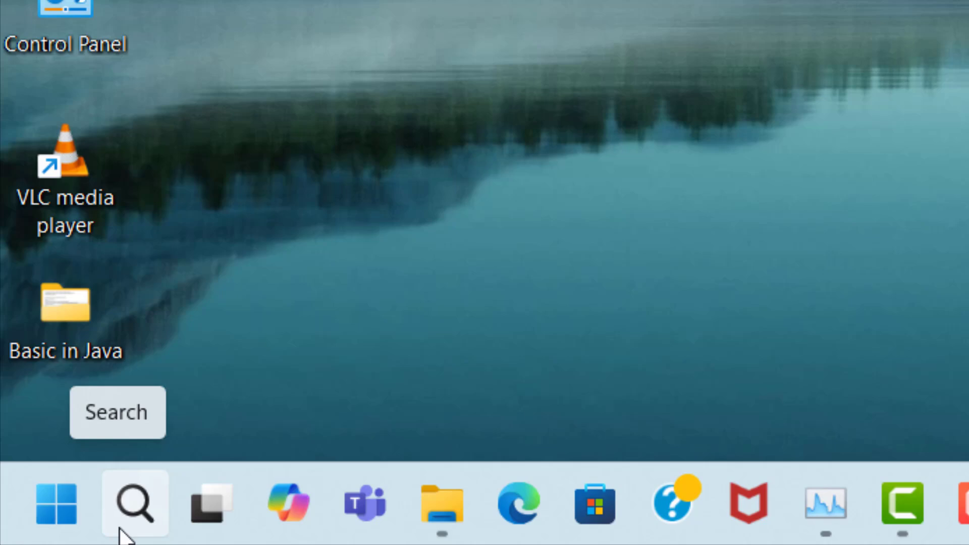
# - Find the Game Mode settings through system search and turn Game Mode on
pyautogui.click(121, 528)
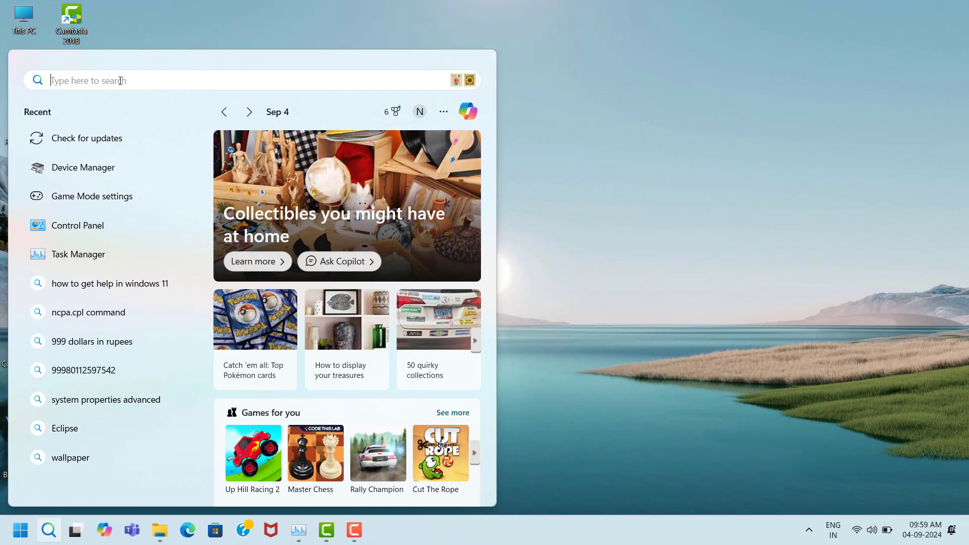
pyautogui.write('game m')
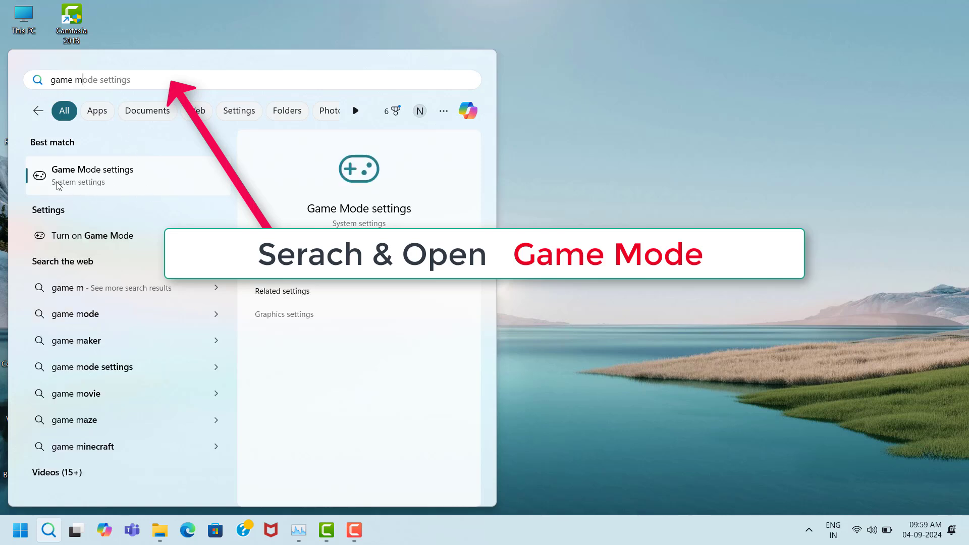
pyautogui.click(120, 186)
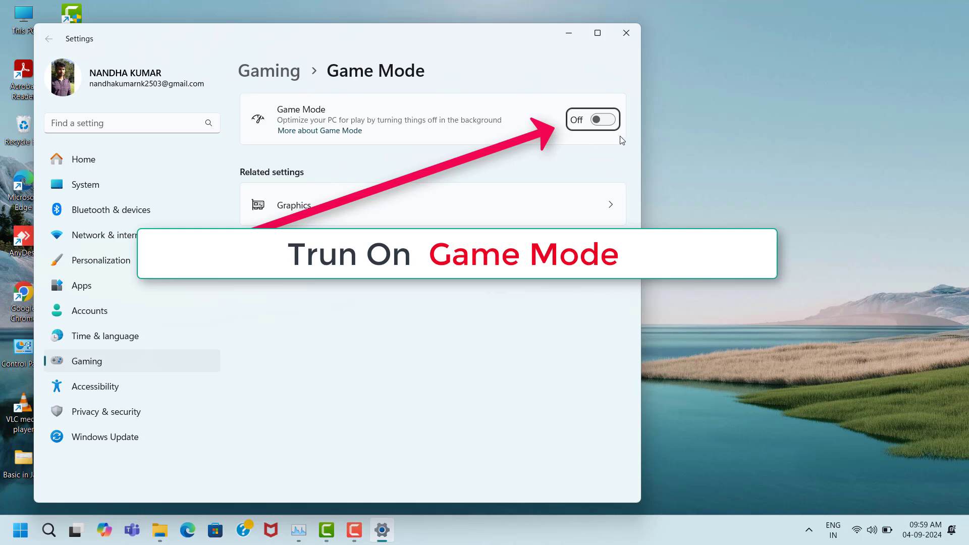
pyautogui.click(611, 122)
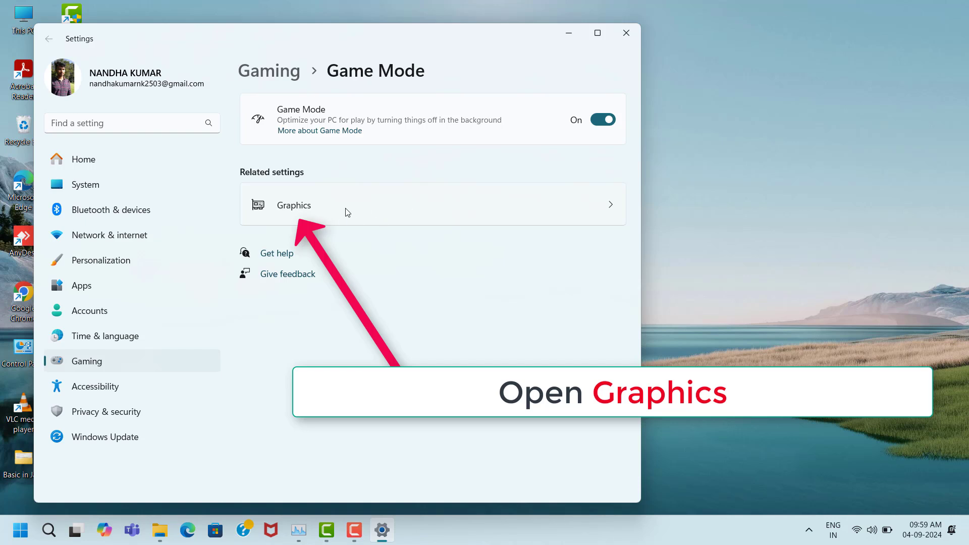
# - Turn on Optimizations for windowed games in the default graphics settings, and close Settings
pyautogui.click(396, 201)
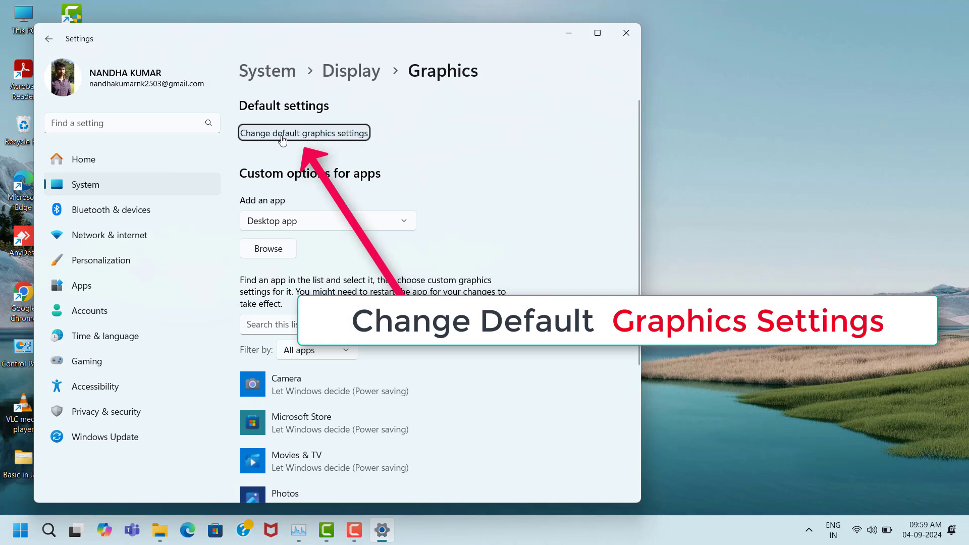
pyautogui.click(316, 137)
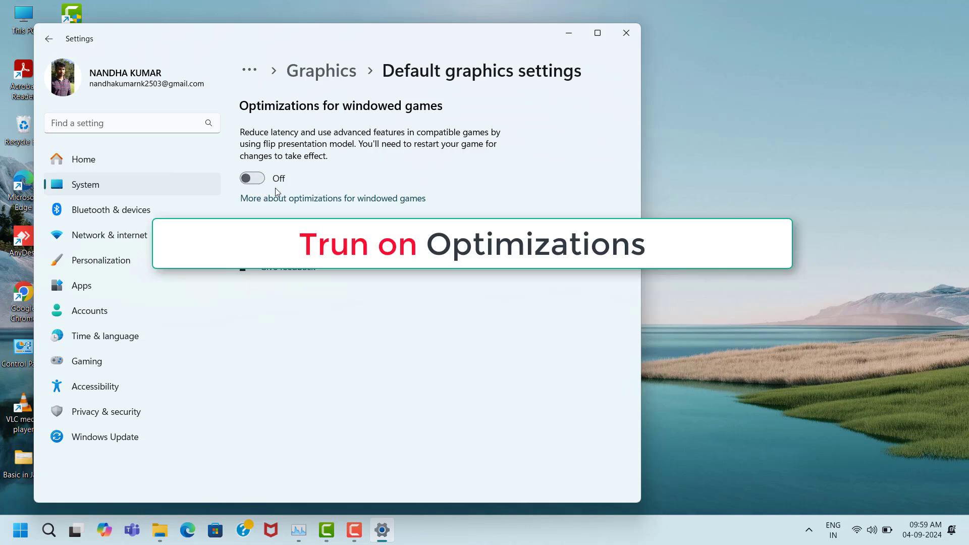
pyautogui.click(262, 179)
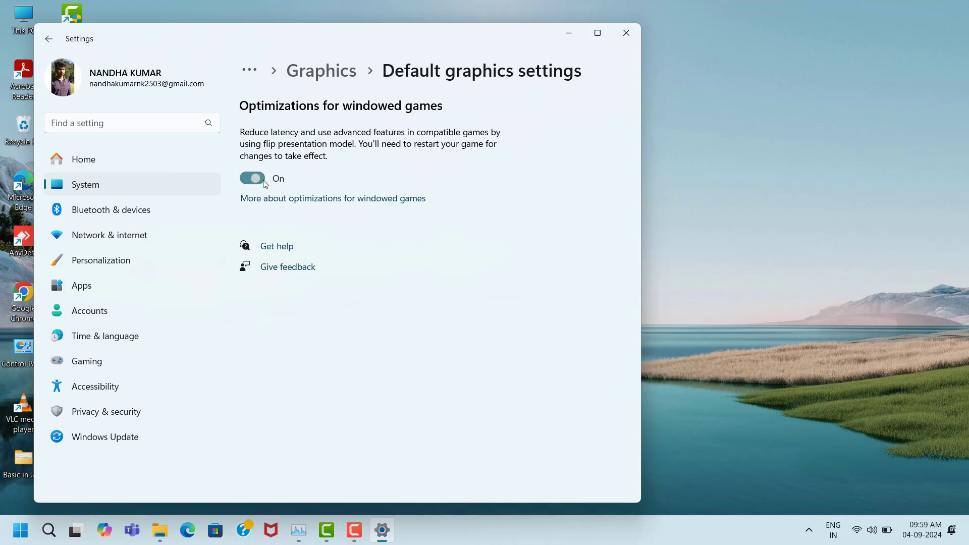
pyautogui.hotkey('alt', 'F4')
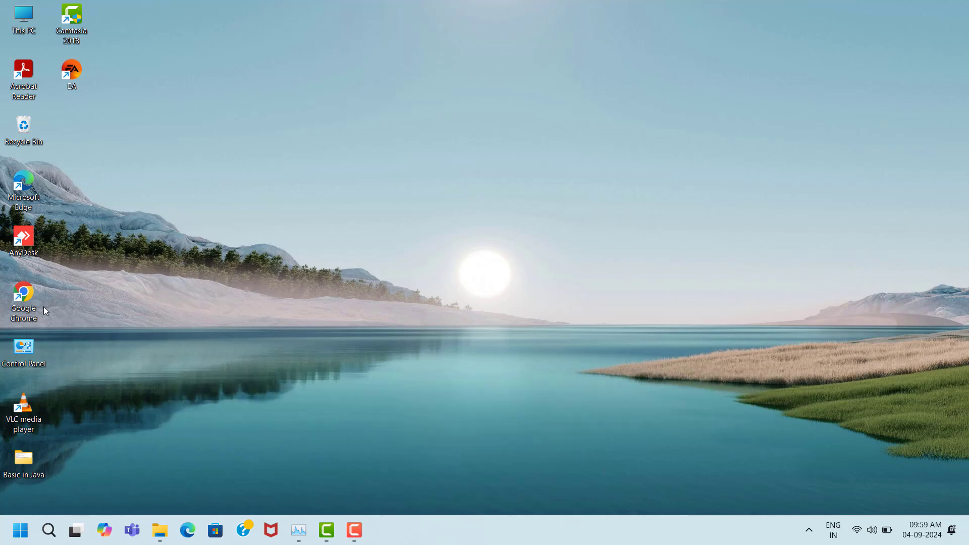
# - Switch to Google Chrome and search Google for "directx setup"
pyautogui.doubleClick(29, 296)
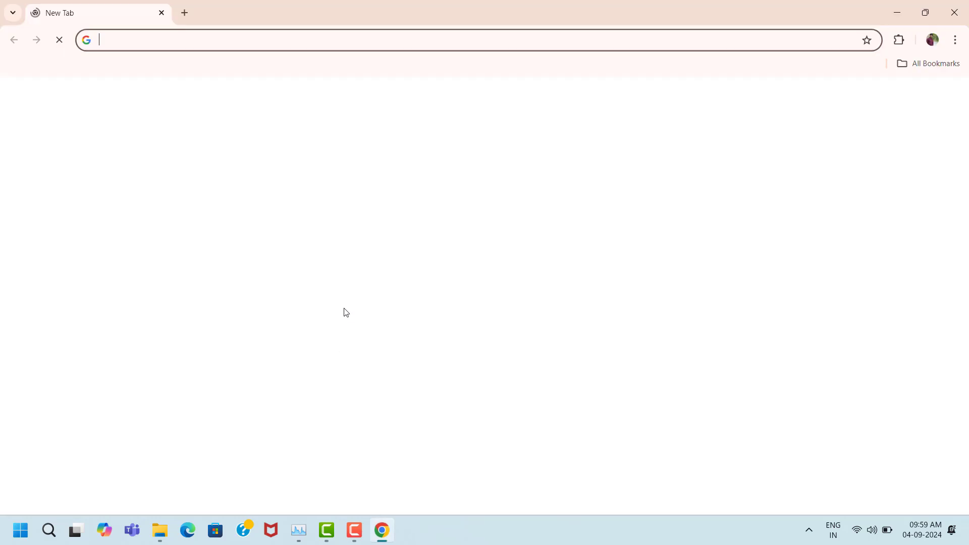
pyautogui.click(338, 259)
pyautogui.write('d')
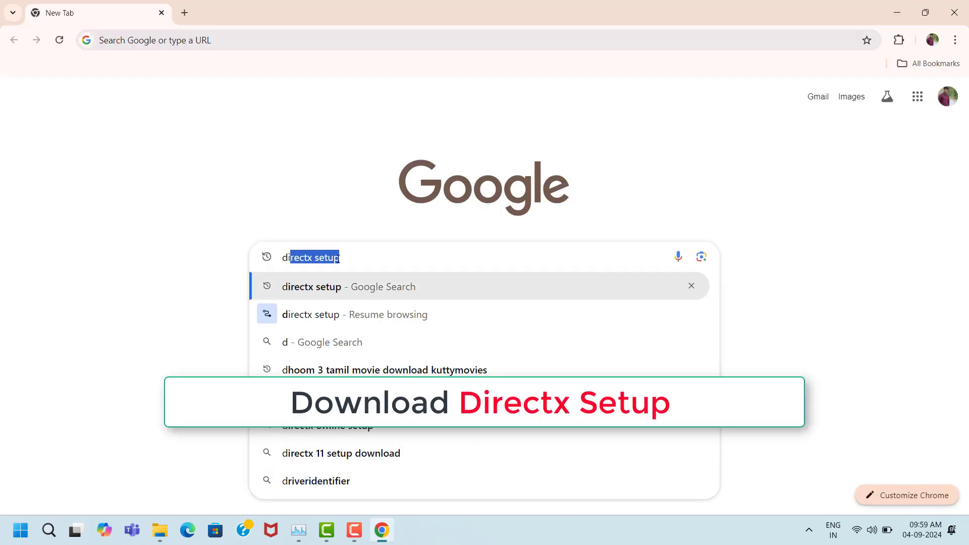
pyautogui.write('i')
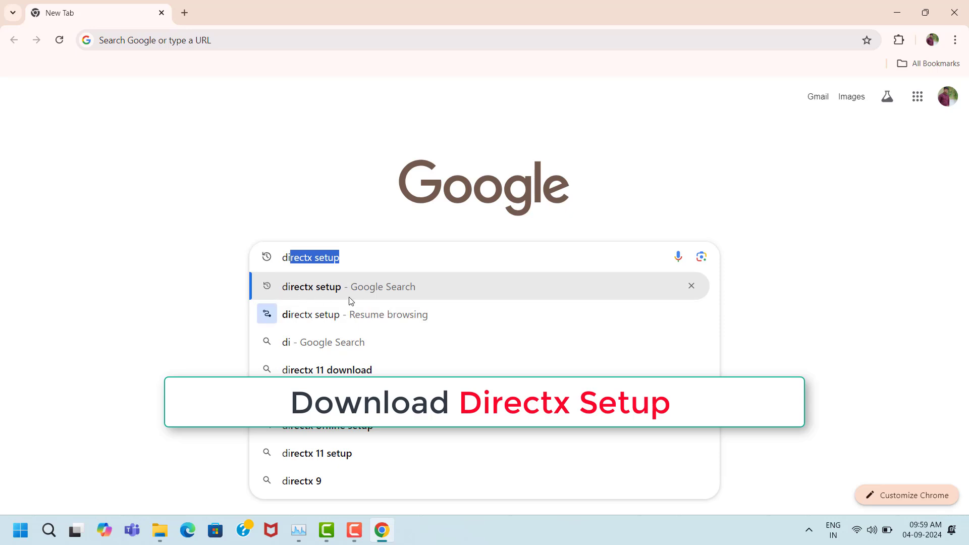
pyautogui.click(334, 290)
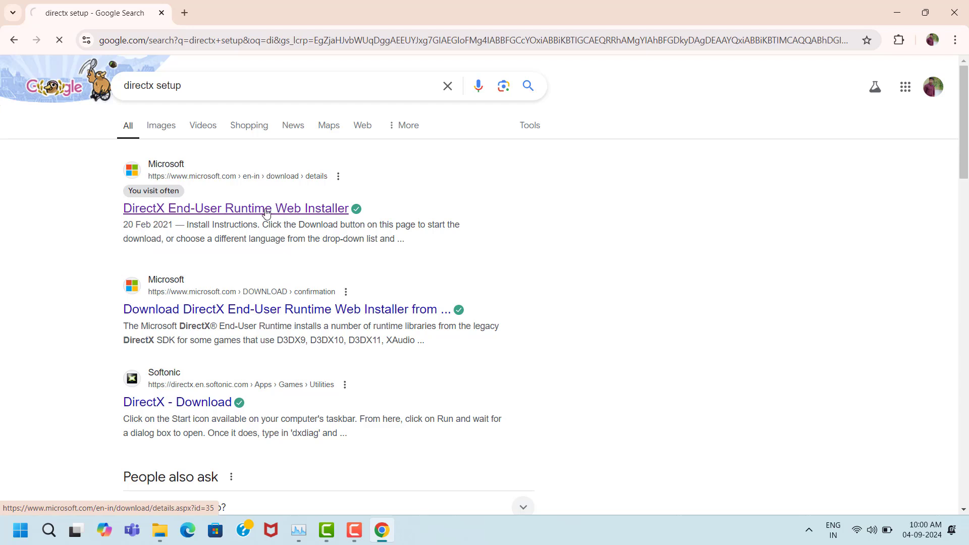
# - Download dxwebsetup.exe from Microsoft's DirectX End-User Runtime Web Installer page and launch it
pyautogui.scroll(-5, 472, 253)
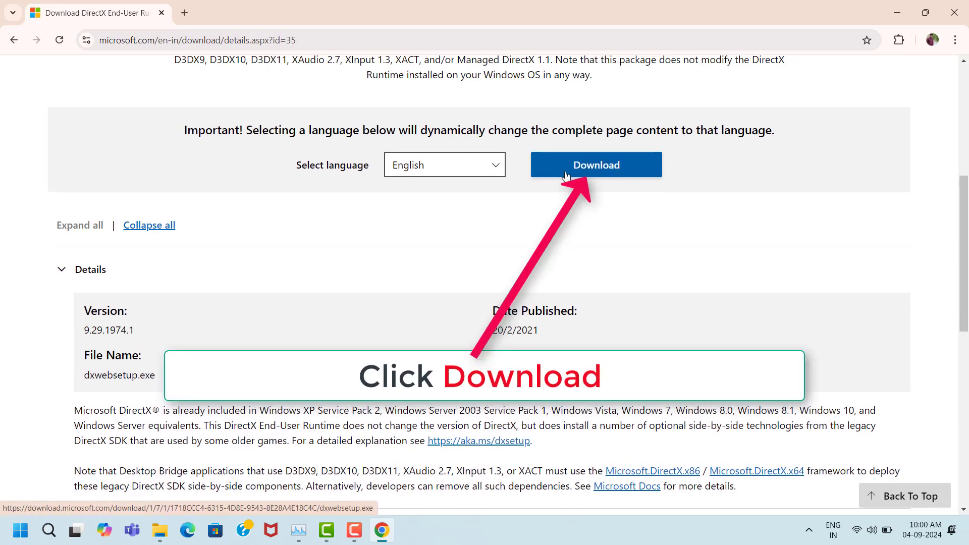
pyautogui.click(615, 176)
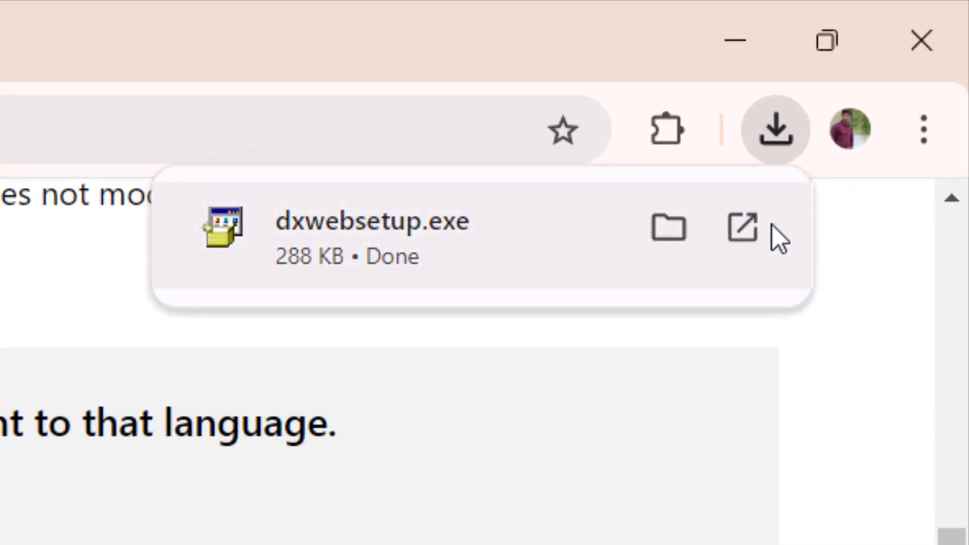
pyautogui.click(751, 225)
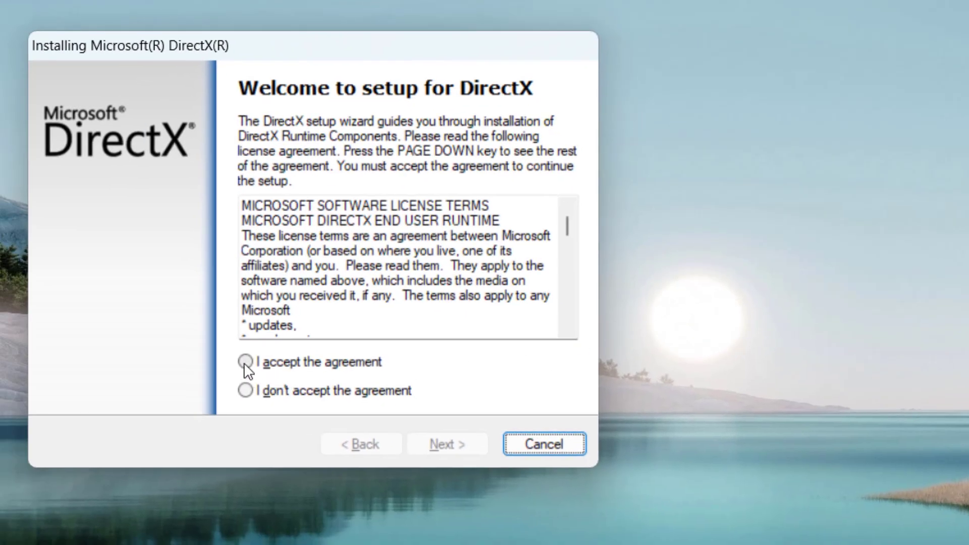
# - Accept the DirectX license agreement and go through the setup wizard to the finish
pyautogui.click(244, 364)
pyautogui.click(453, 449)
pyautogui.click(453, 449)
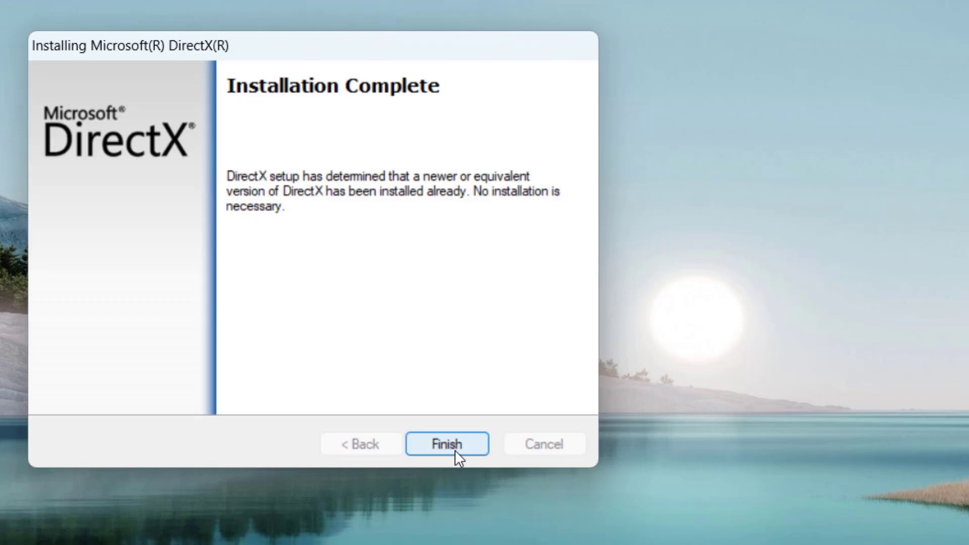
pyautogui.click(455, 450)
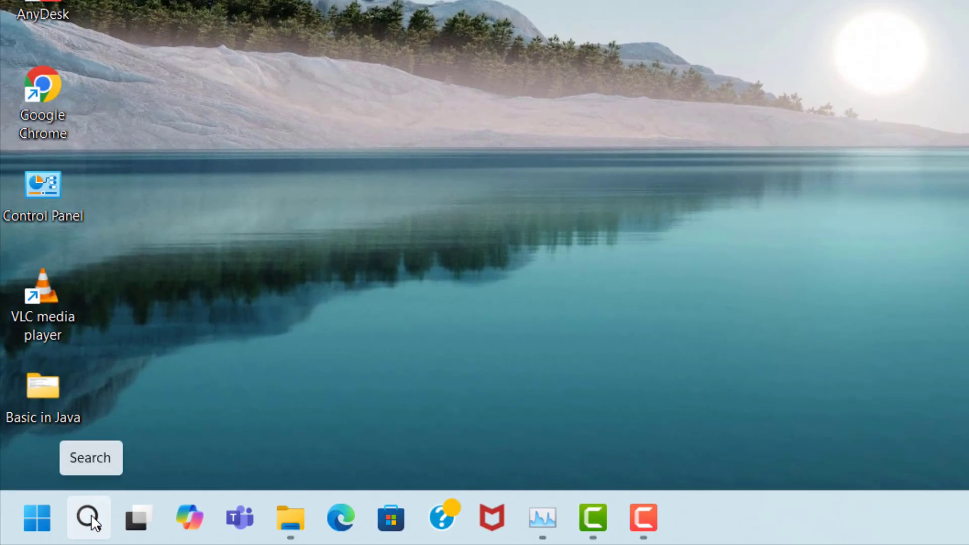
# - Search Windows for "dev", open Device Manager and expand the Display adapters category
pyautogui.click(92, 520)
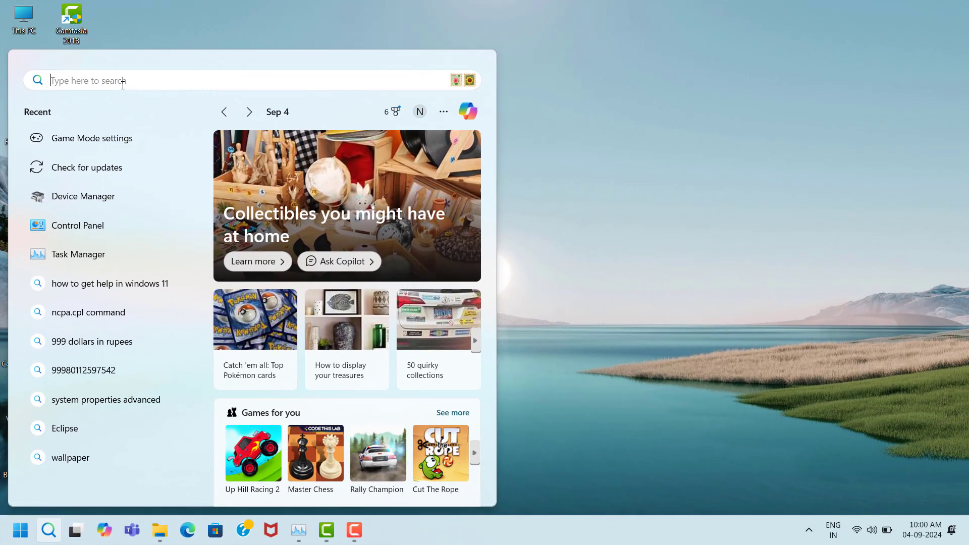
pyautogui.write('dev')
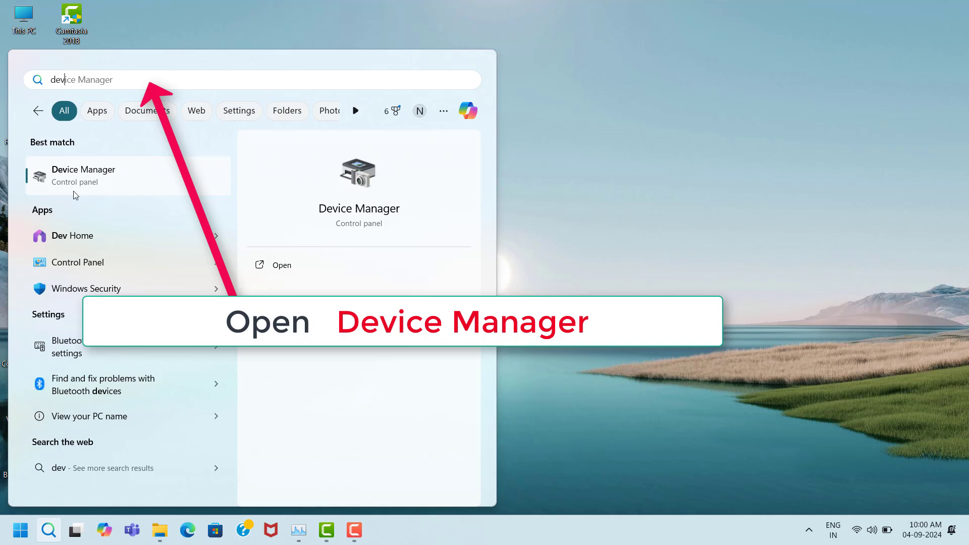
pyautogui.click(128, 182)
pyautogui.click(126, 224)
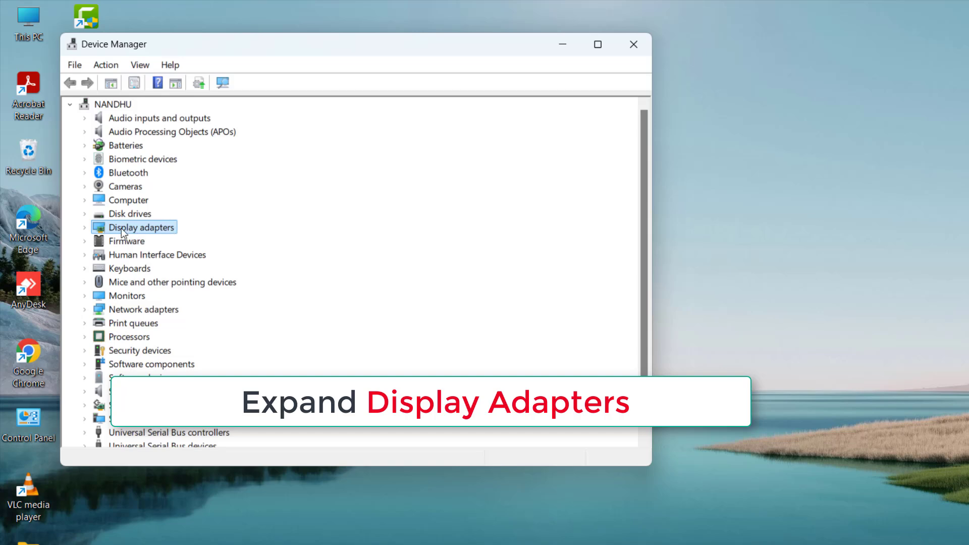
pyautogui.click(84, 227)
# - Update the Intel(R) Iris(R) Xe Graphics driver manually, picking Intel(R) Iris(R) Xe Graphics from the available drivers on the computer and installing it
pyautogui.click(146, 243)
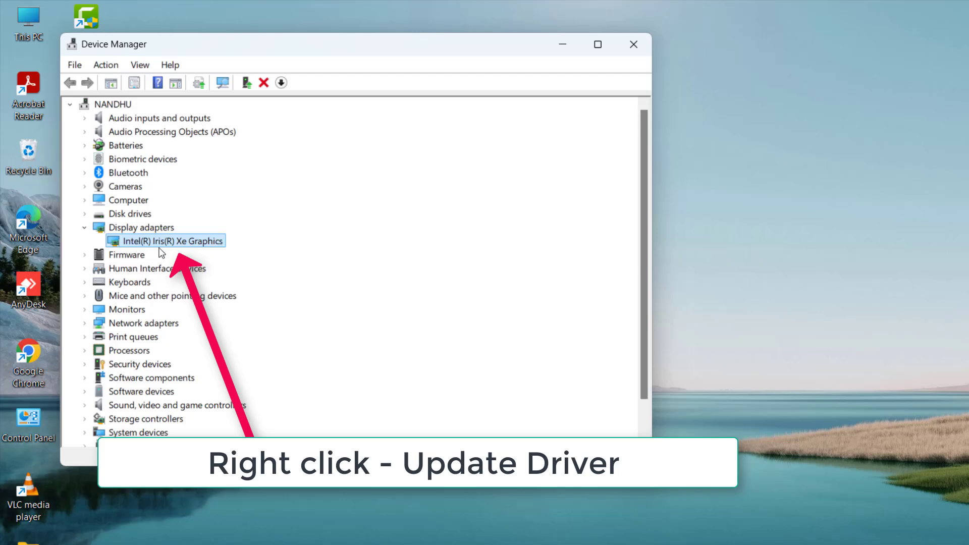
pyautogui.rightClick(209, 245)
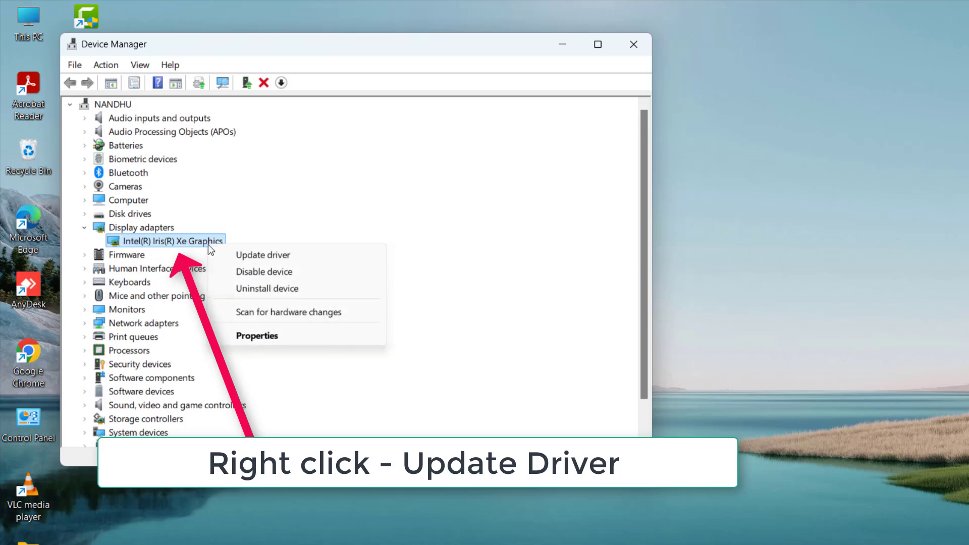
pyautogui.click(272, 258)
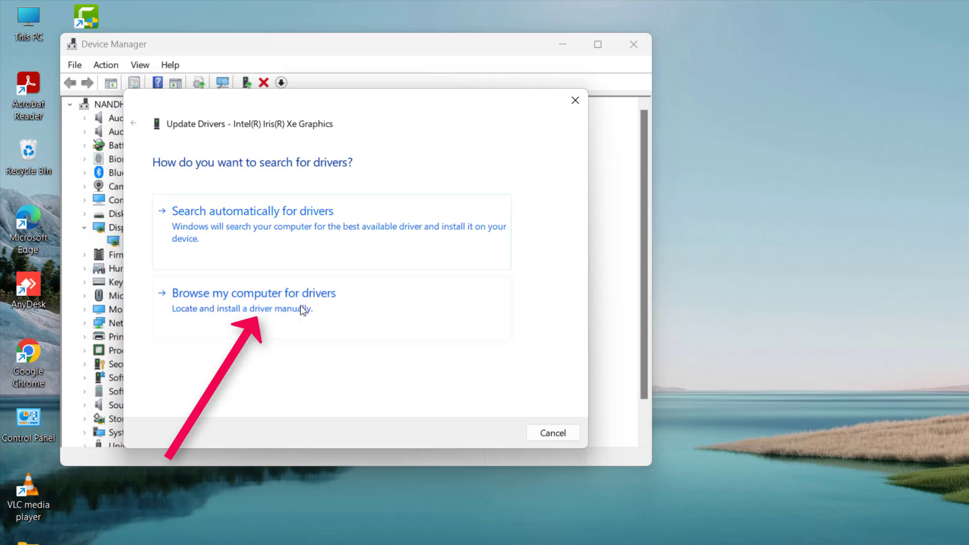
pyautogui.click(272, 305)
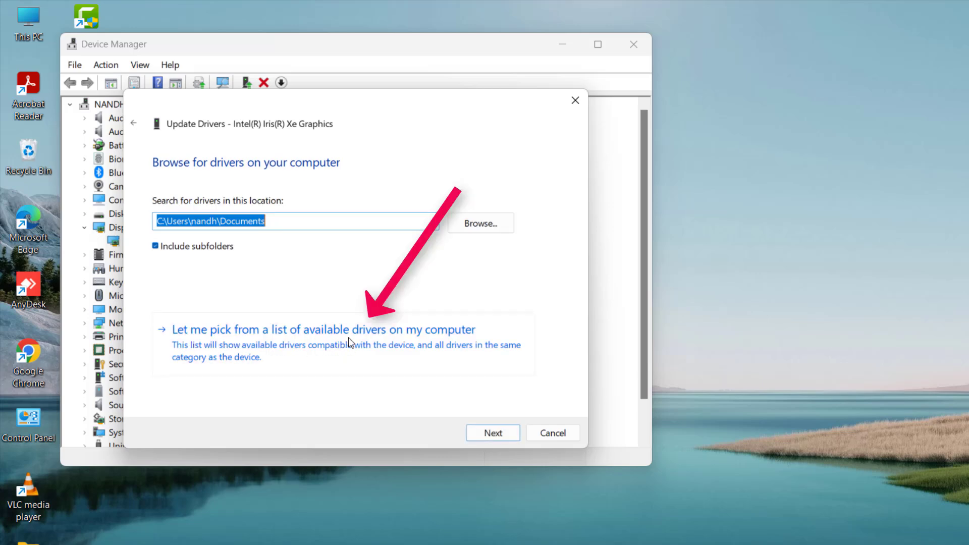
pyautogui.click(289, 343)
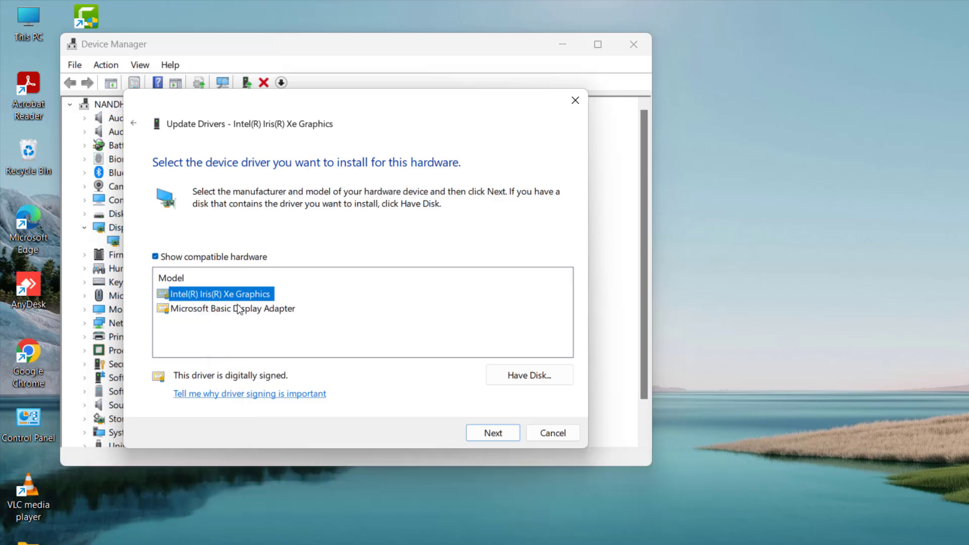
pyautogui.click(477, 435)
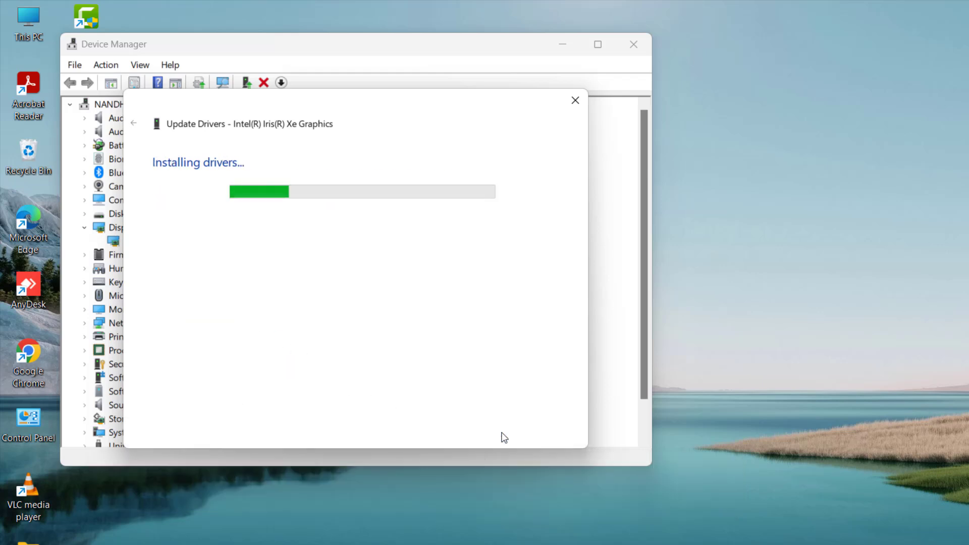